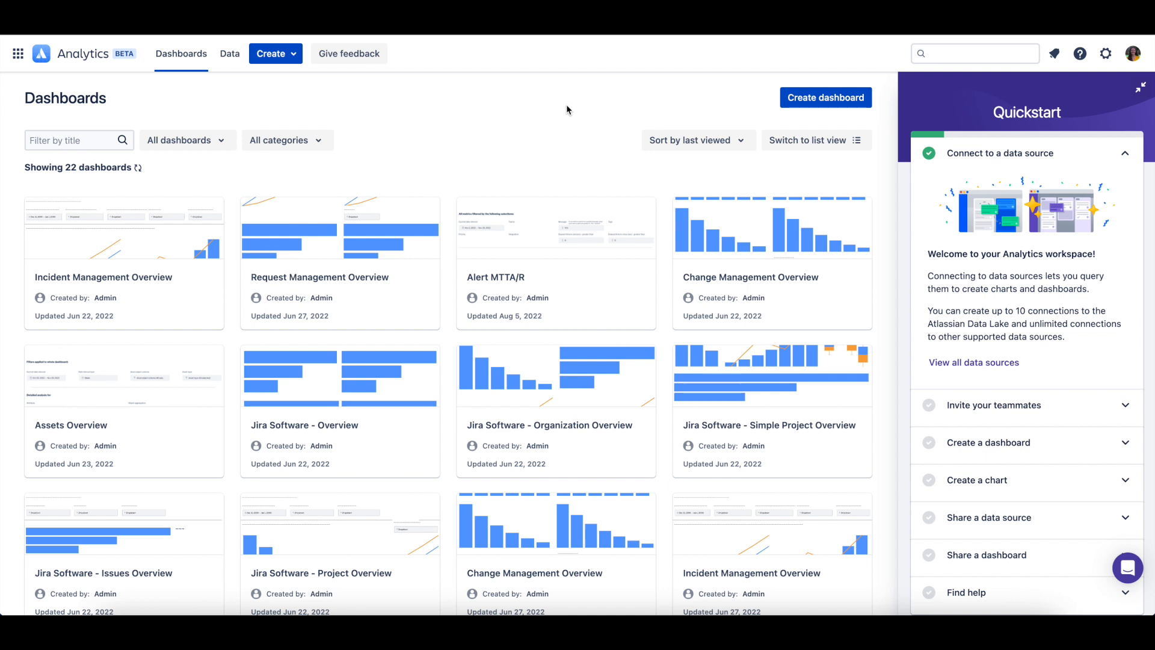
Switch to Atlassian Administration and open user management for the Analytics product in Bancly Inc.
click(1066, 405)
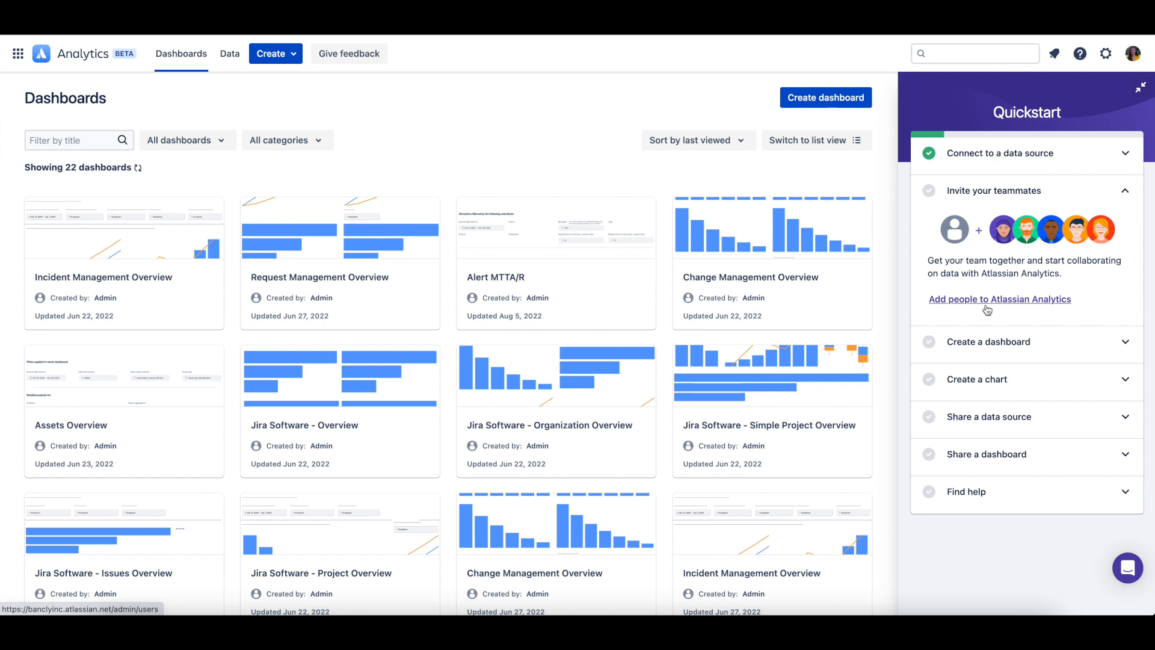
click(1106, 55)
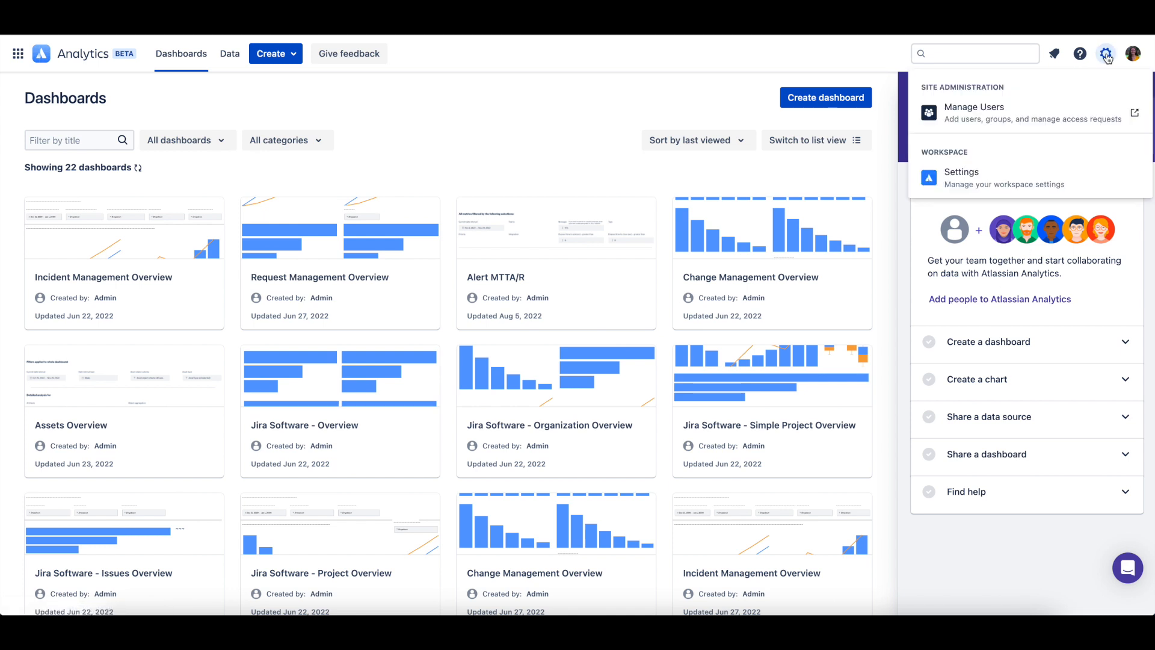
click(1065, 115)
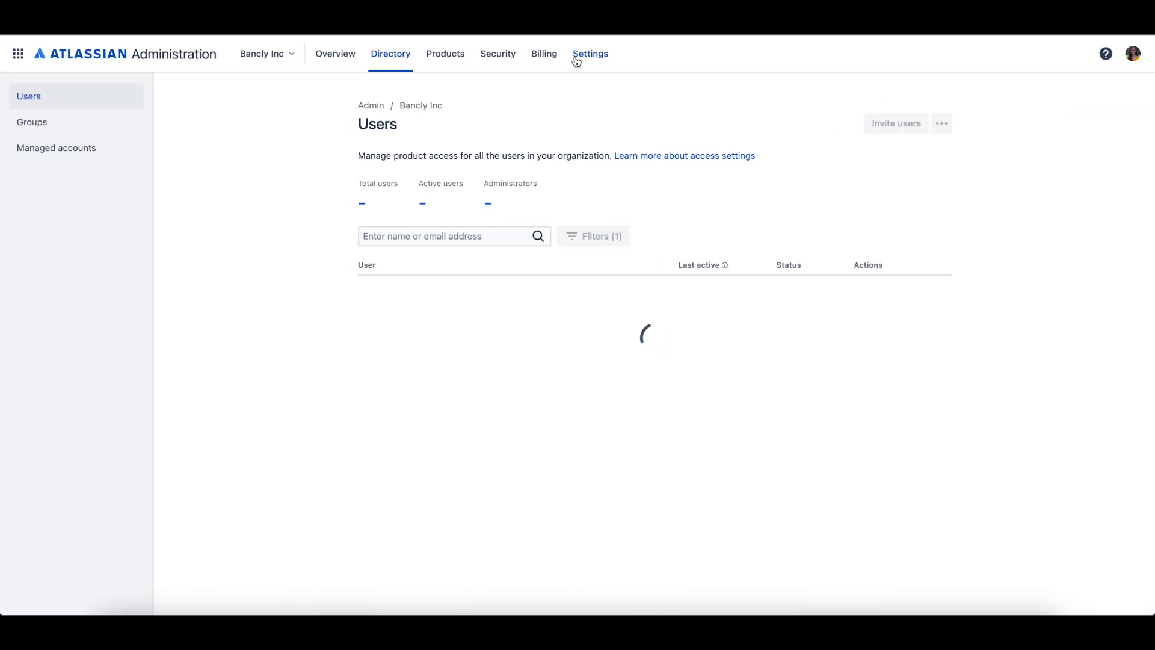
click(447, 56)
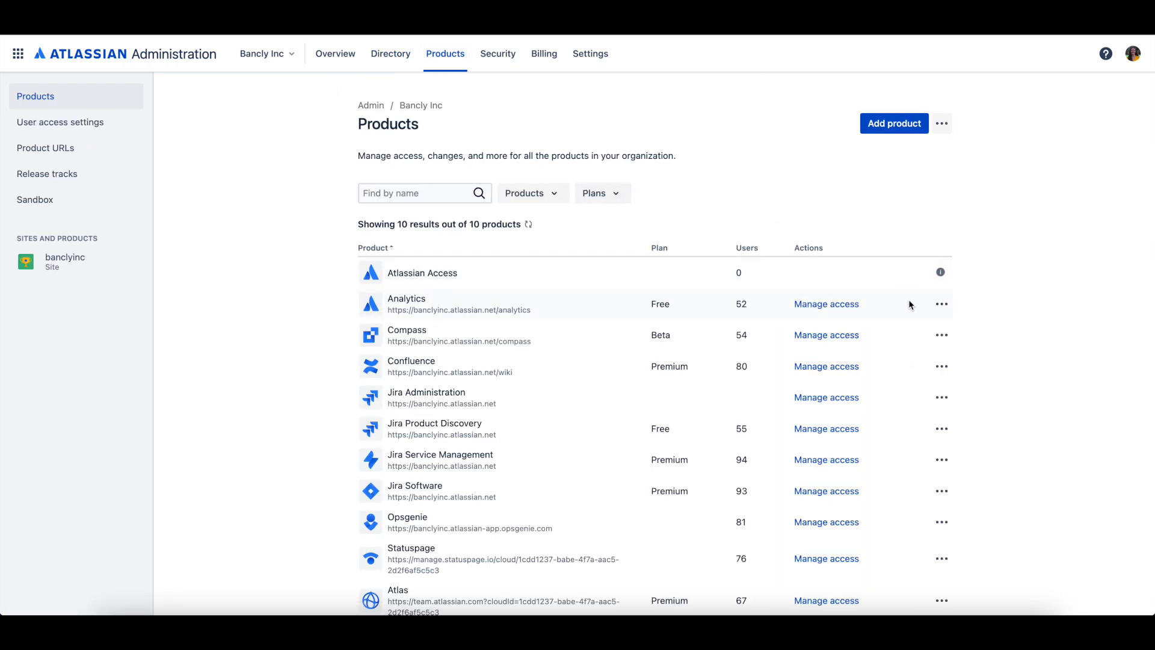
click(943, 305)
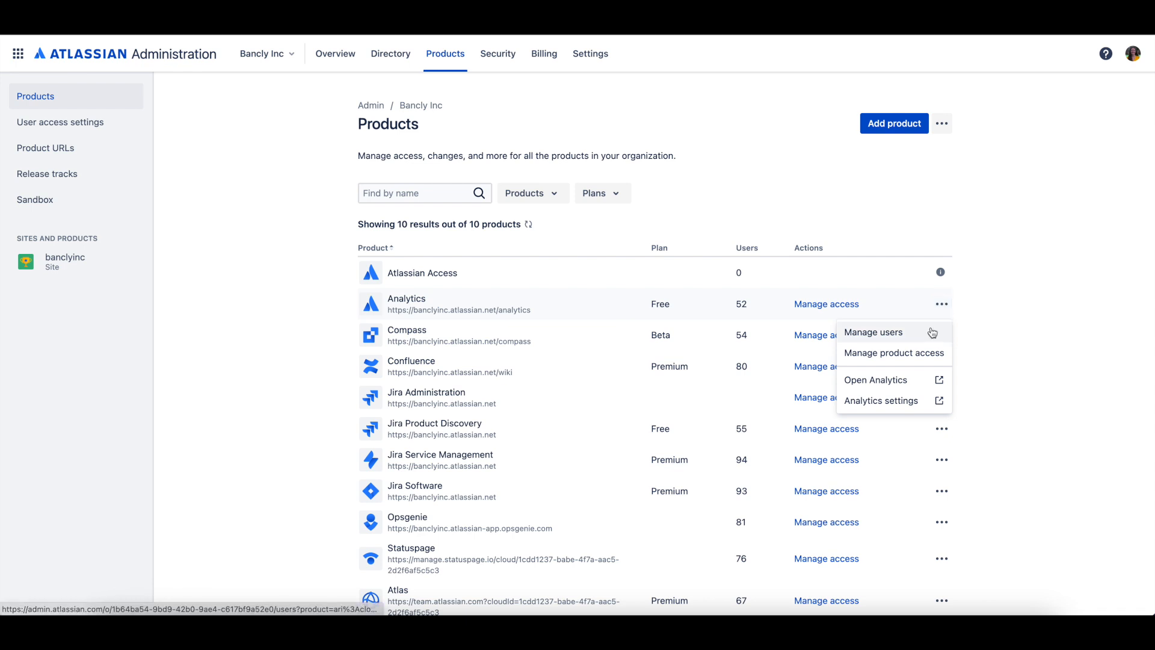
click(932, 334)
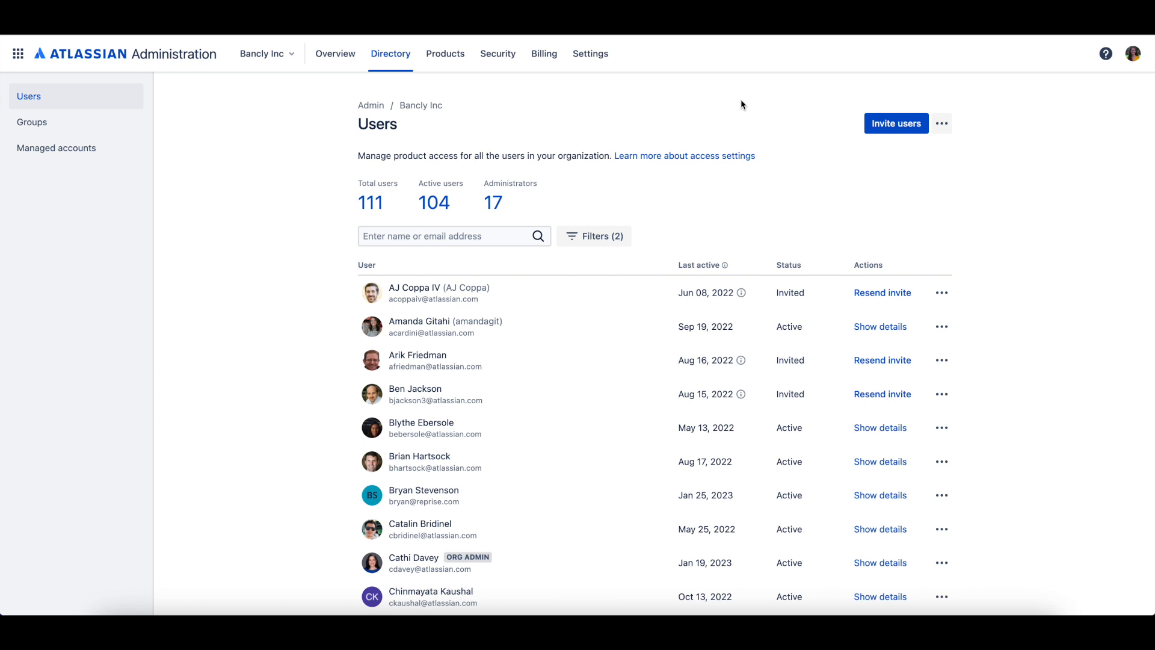
Invite a teammate to Bancly Inc by their email address, keeping the preset product roles, and dismiss the notification.
click(890, 127)
key(ctrl+v)
key(Return)
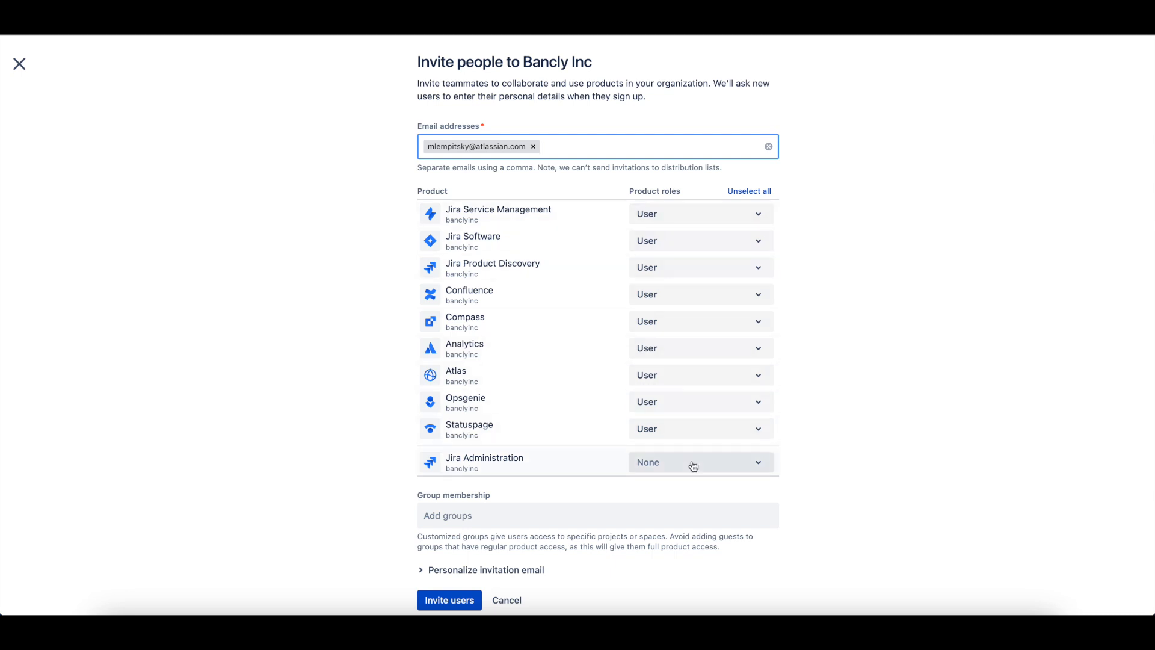
scroll(556, 460, down, 1)
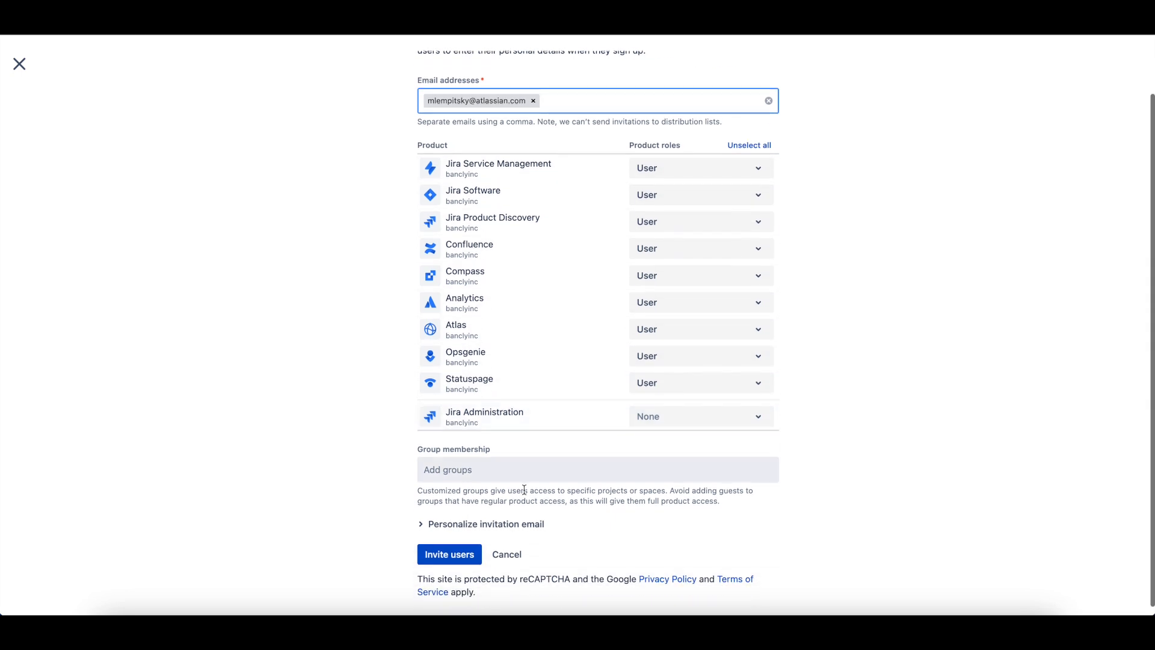
click(452, 556)
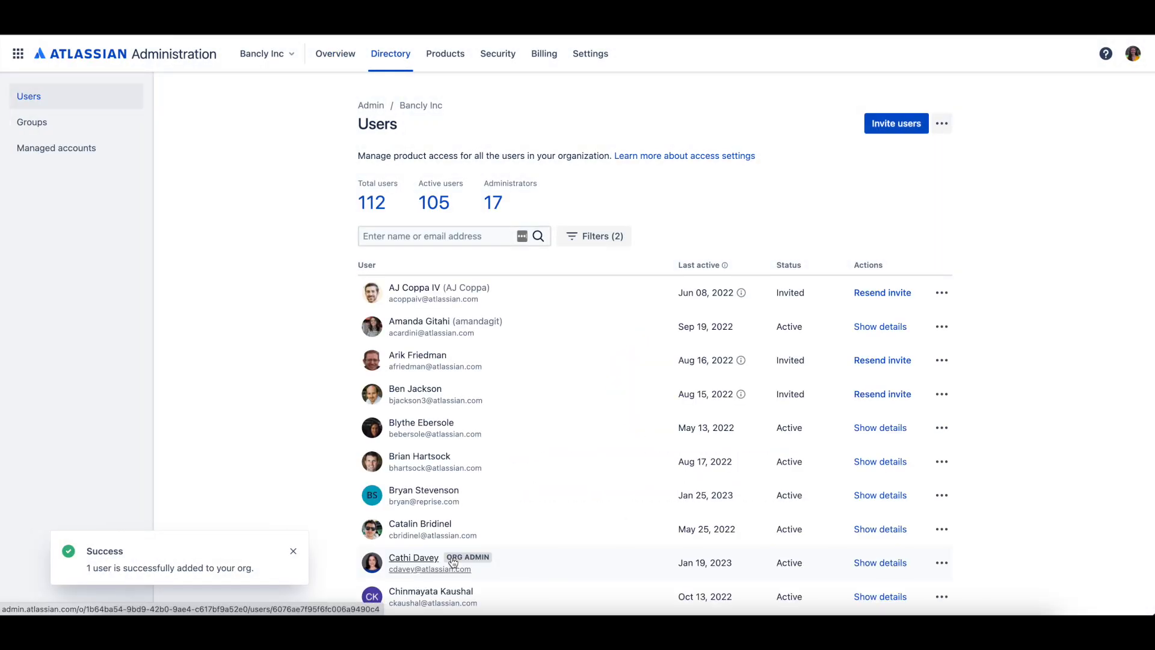
click(293, 551)
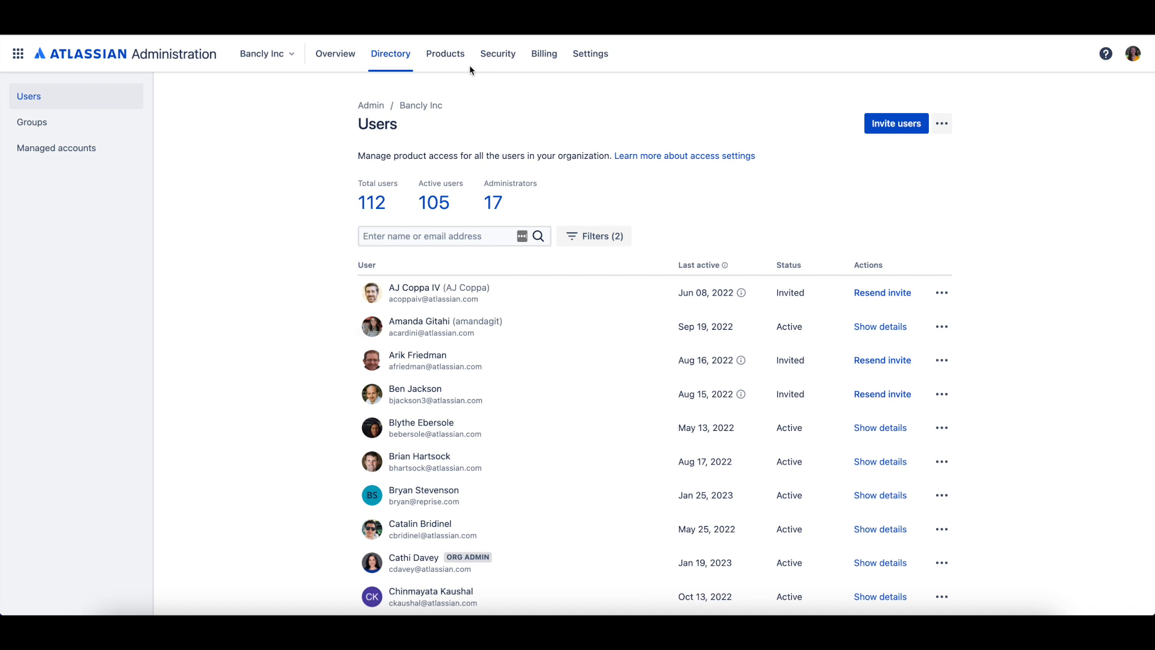
Grant the Demo group access to the Analytics product with the User role.
click(452, 60)
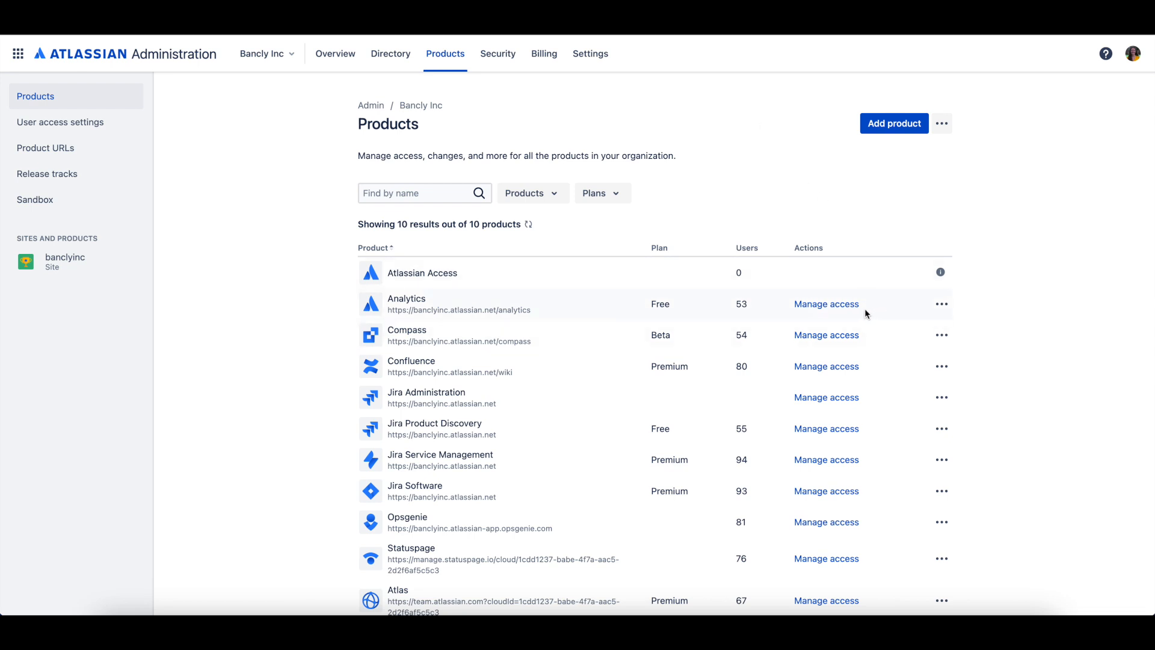
click(834, 305)
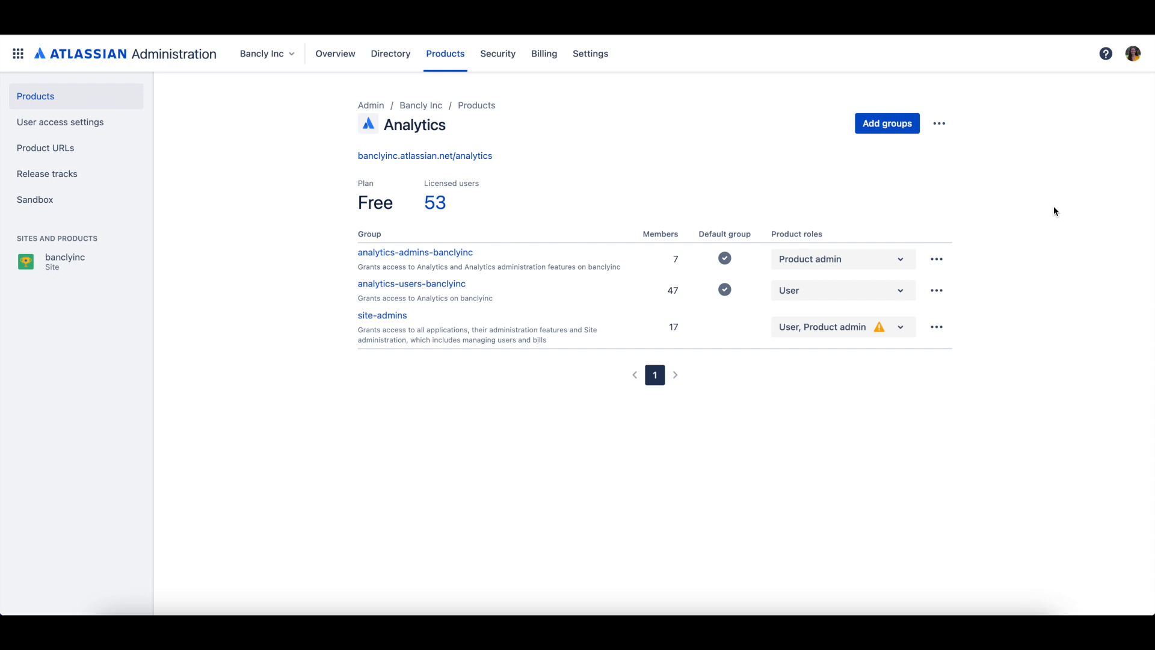
click(894, 127)
text(Demo)
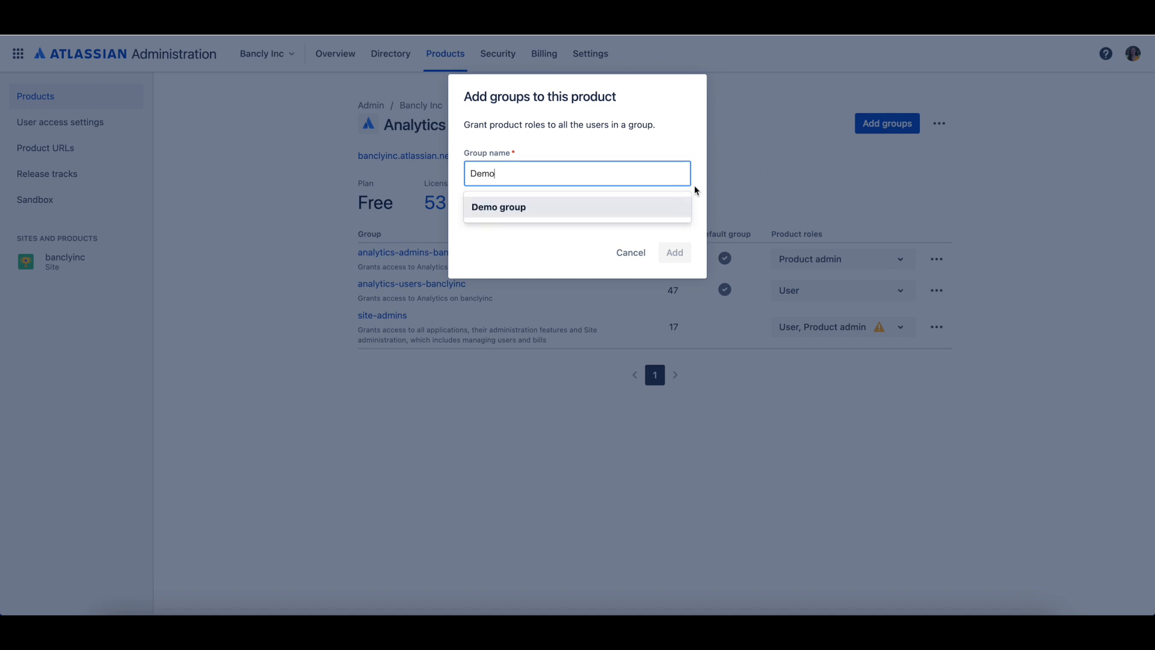
click(541, 210)
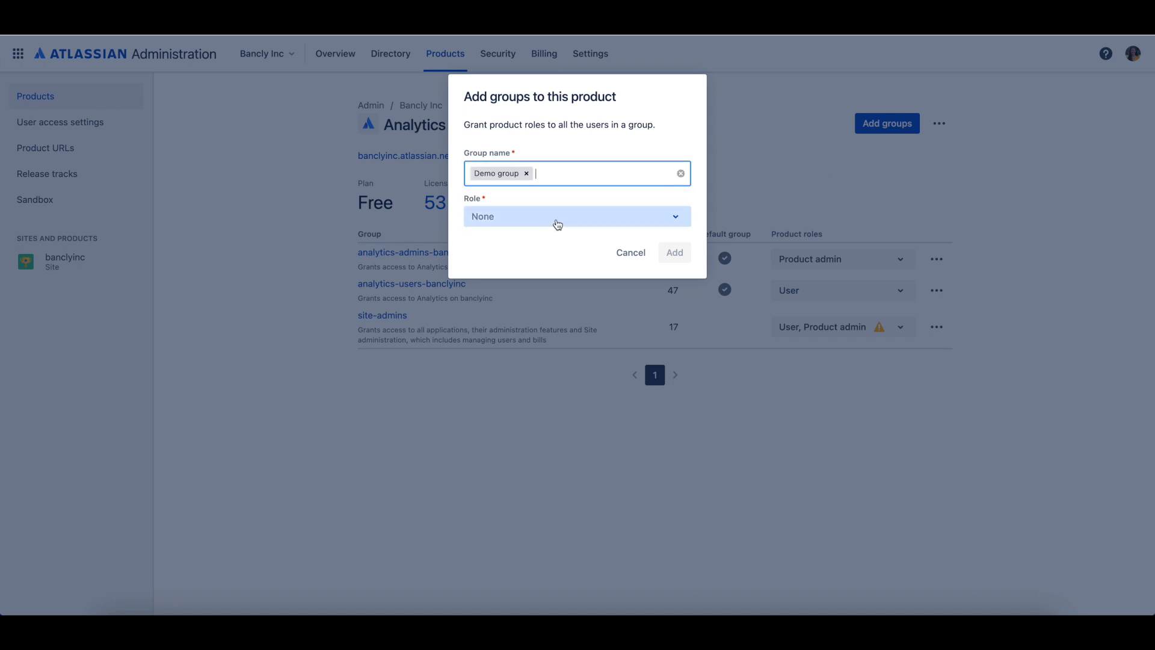
click(558, 223)
click(524, 260)
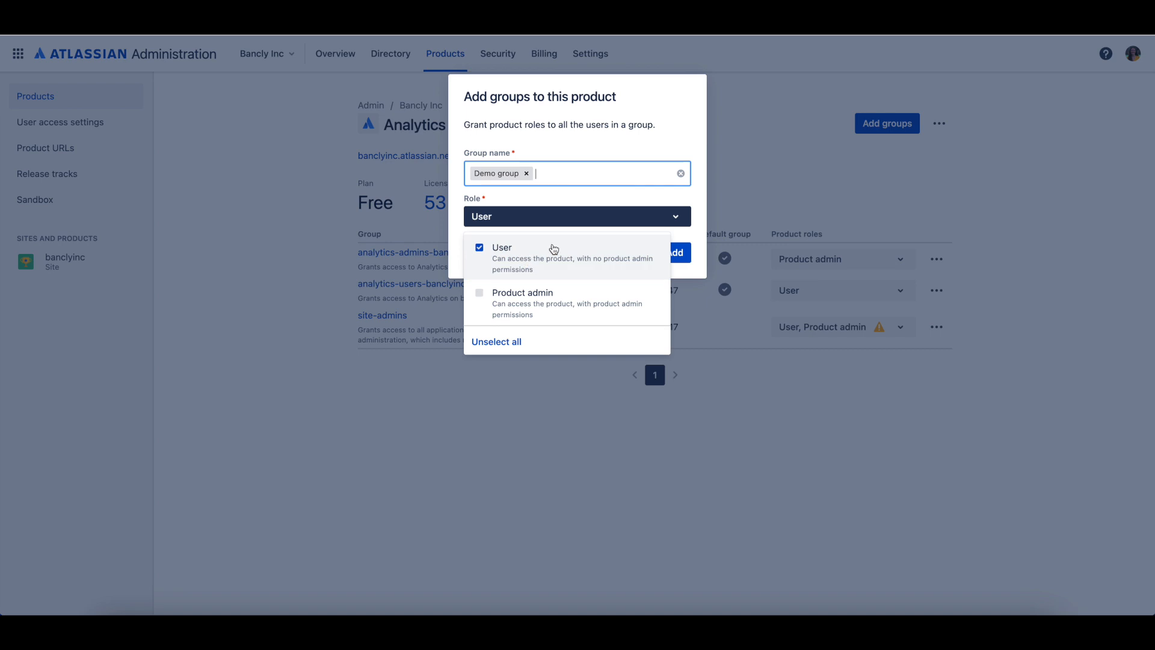
click(699, 226)
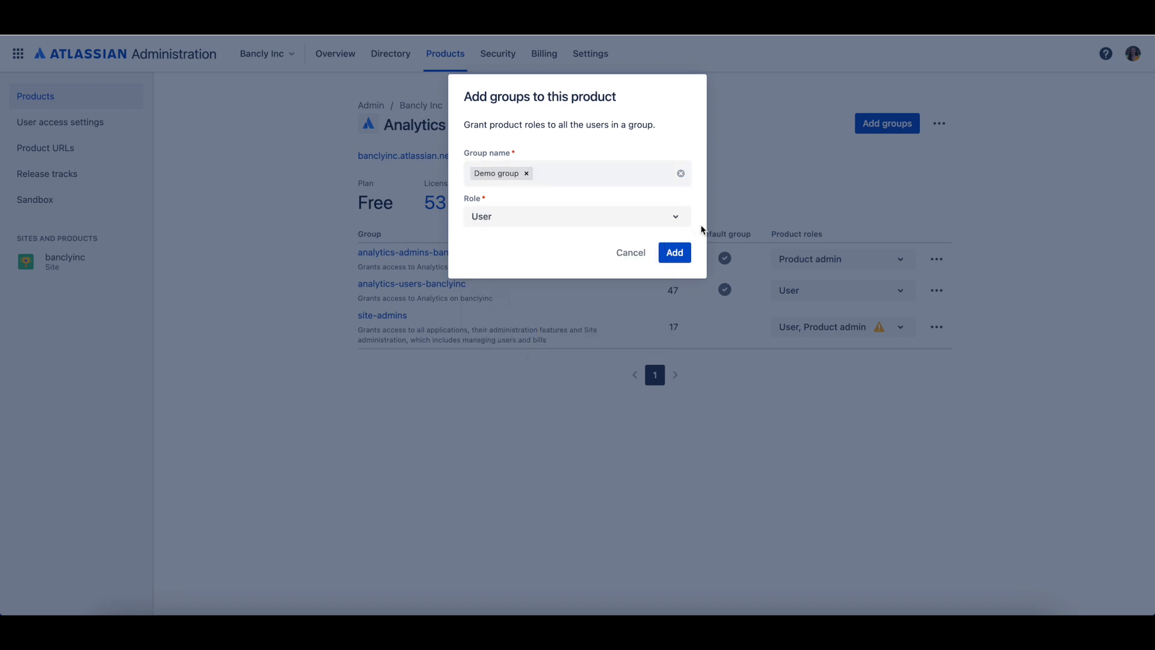
click(675, 254)
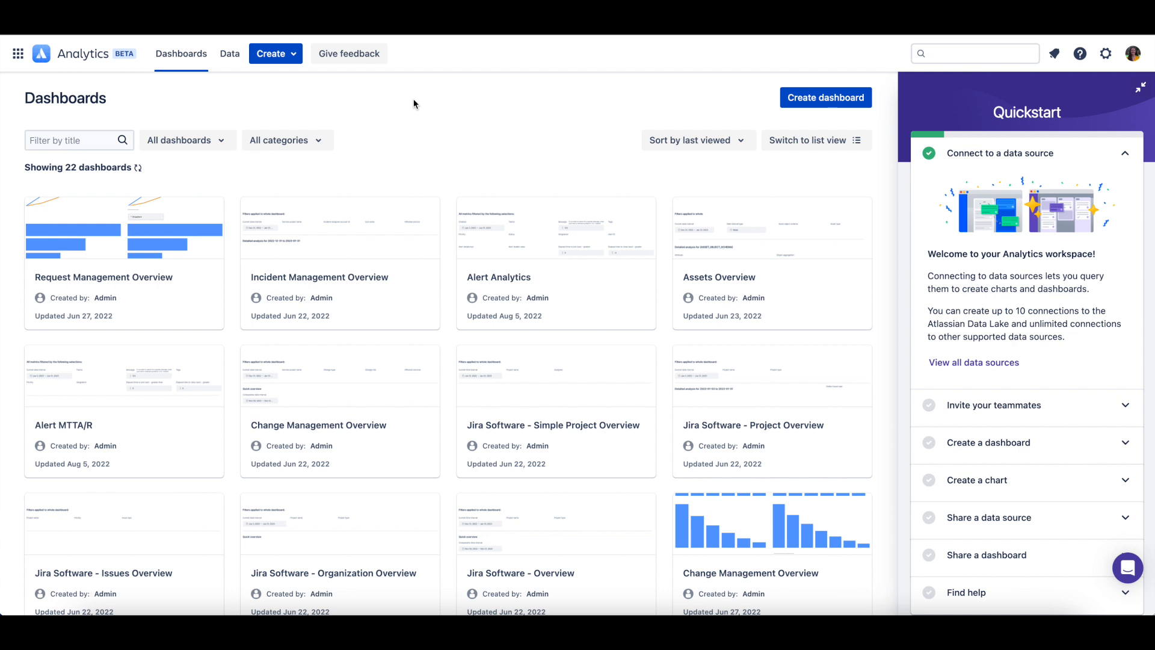
Give the teammate and Demo group Can query permission on the All Atlassian data source, and let anyone with access to Atlassian Analytics query it.
click(232, 65)
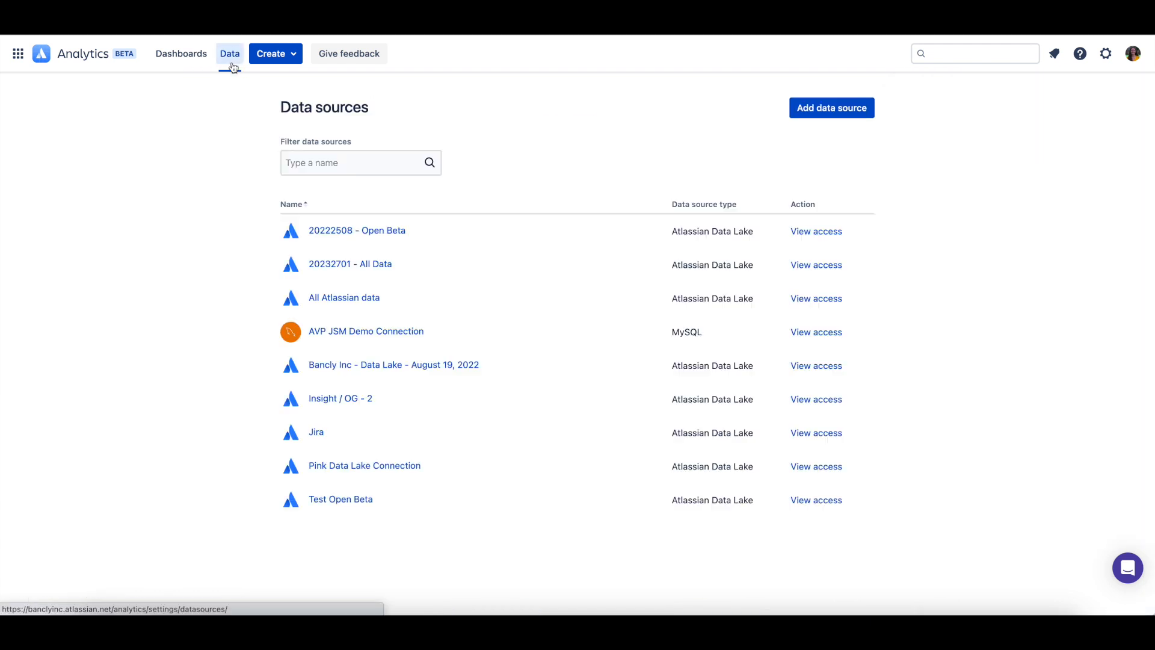
click(818, 299)
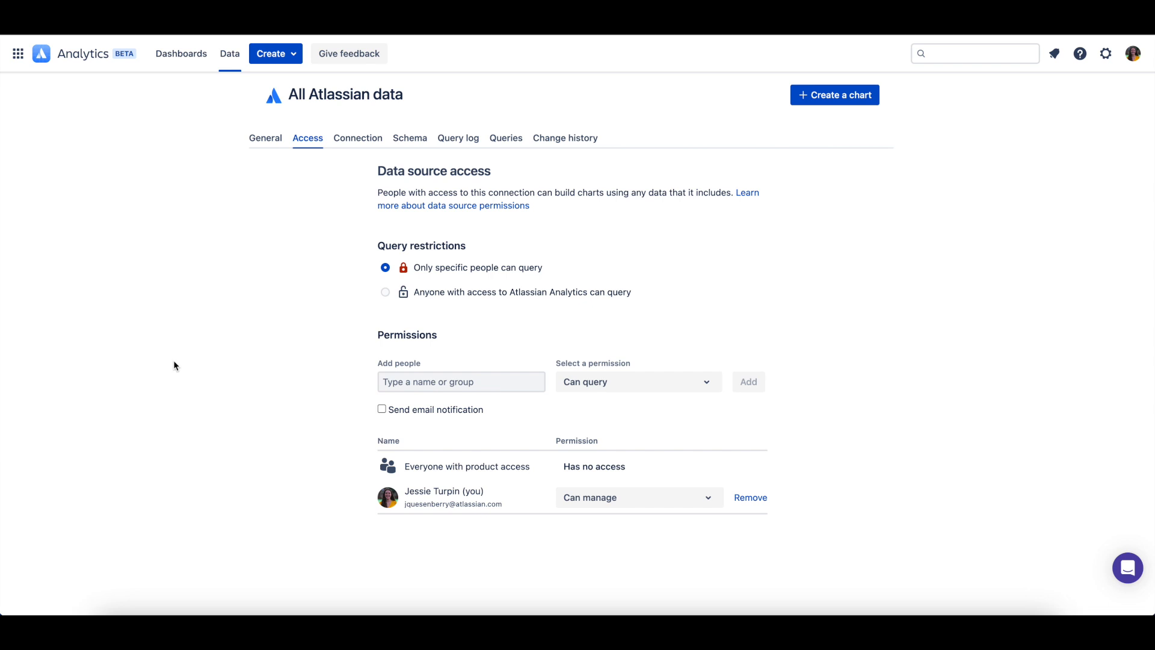
click(394, 381)
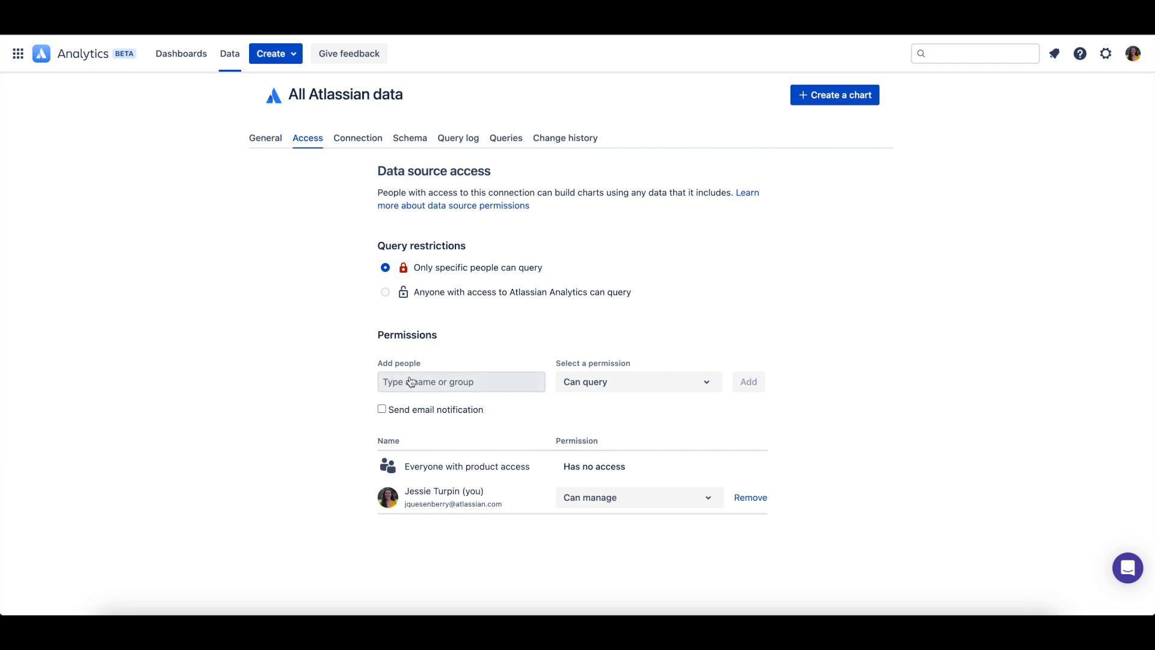
text(matt)
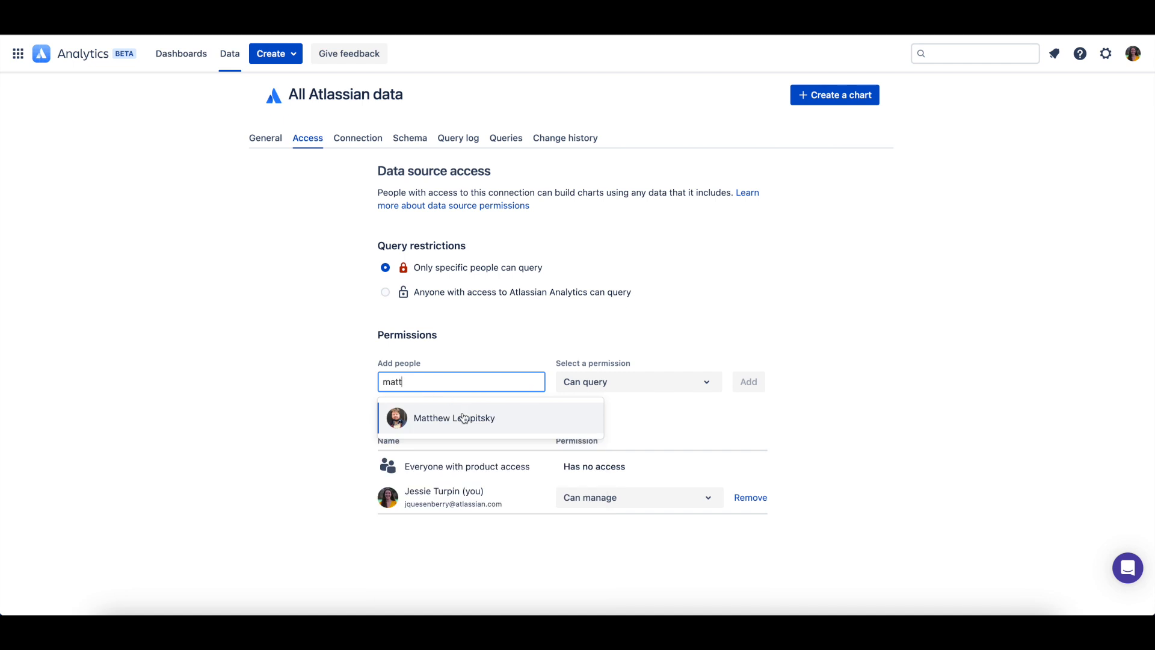
click(461, 417)
text(demo)
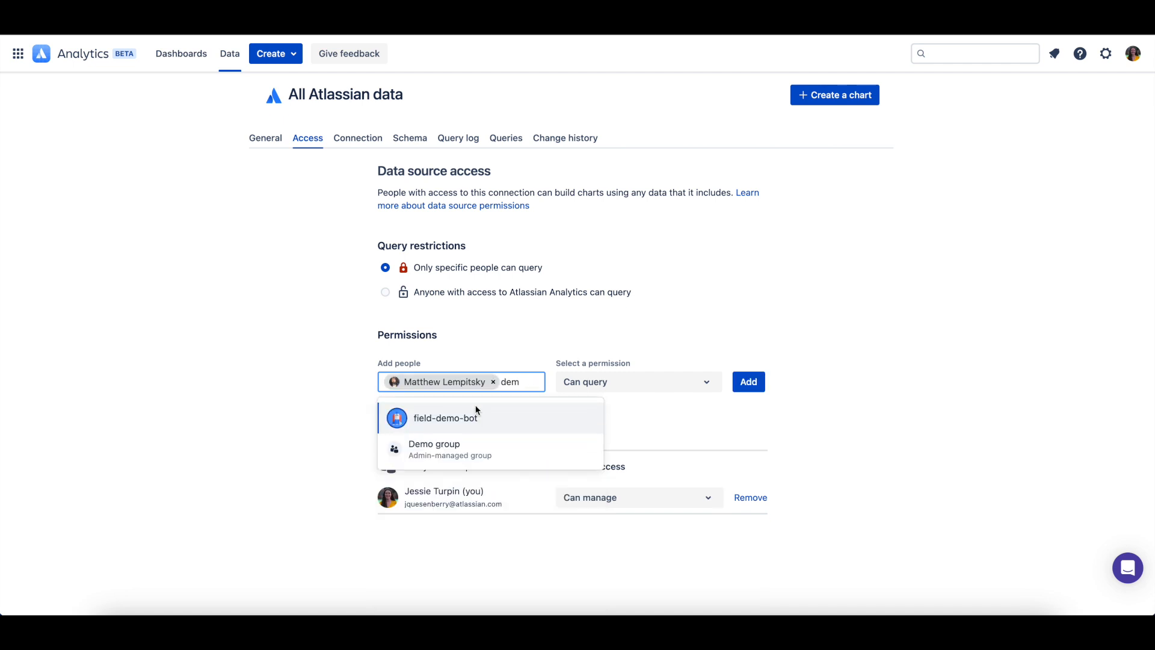
click(479, 446)
click(615, 382)
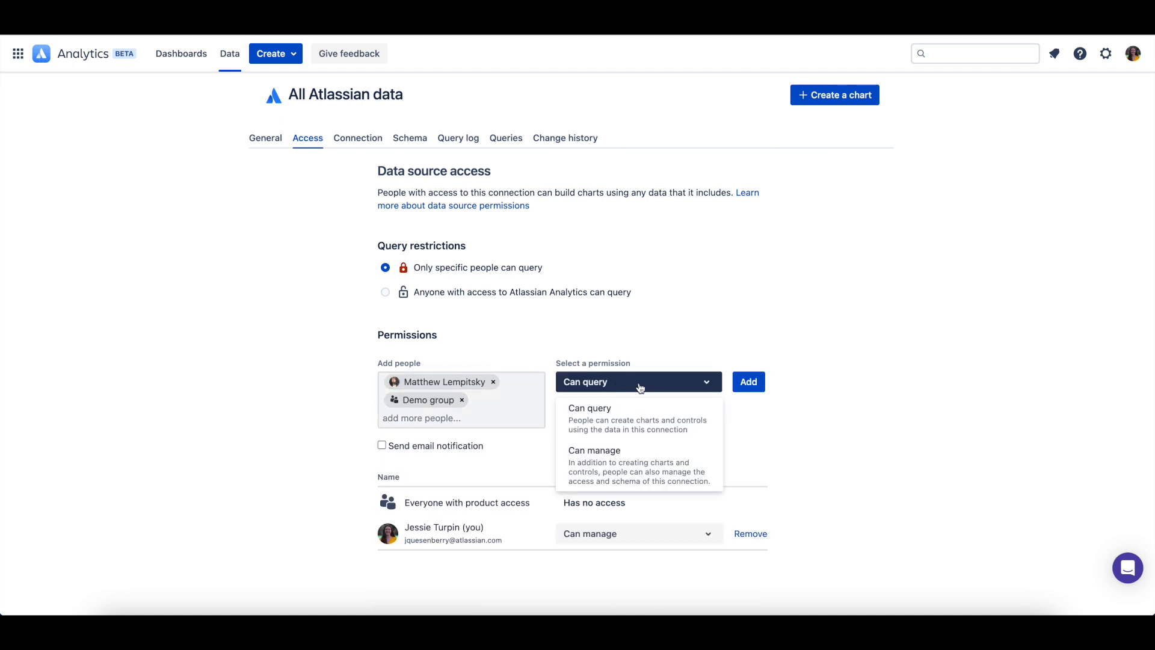
click(695, 424)
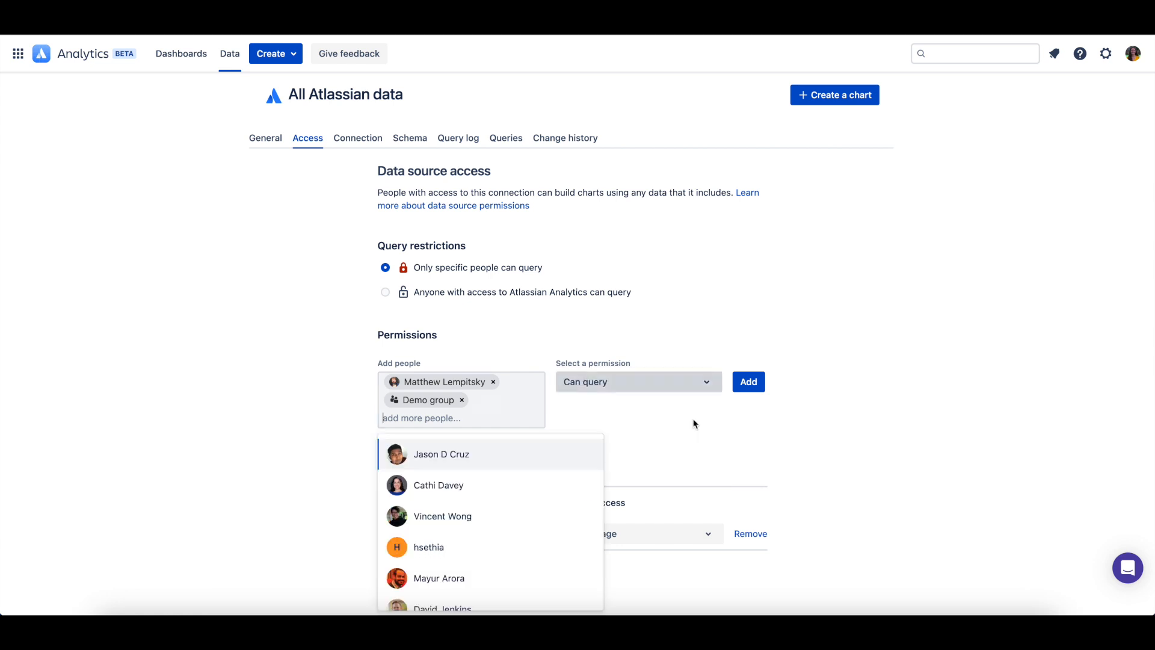
click(749, 383)
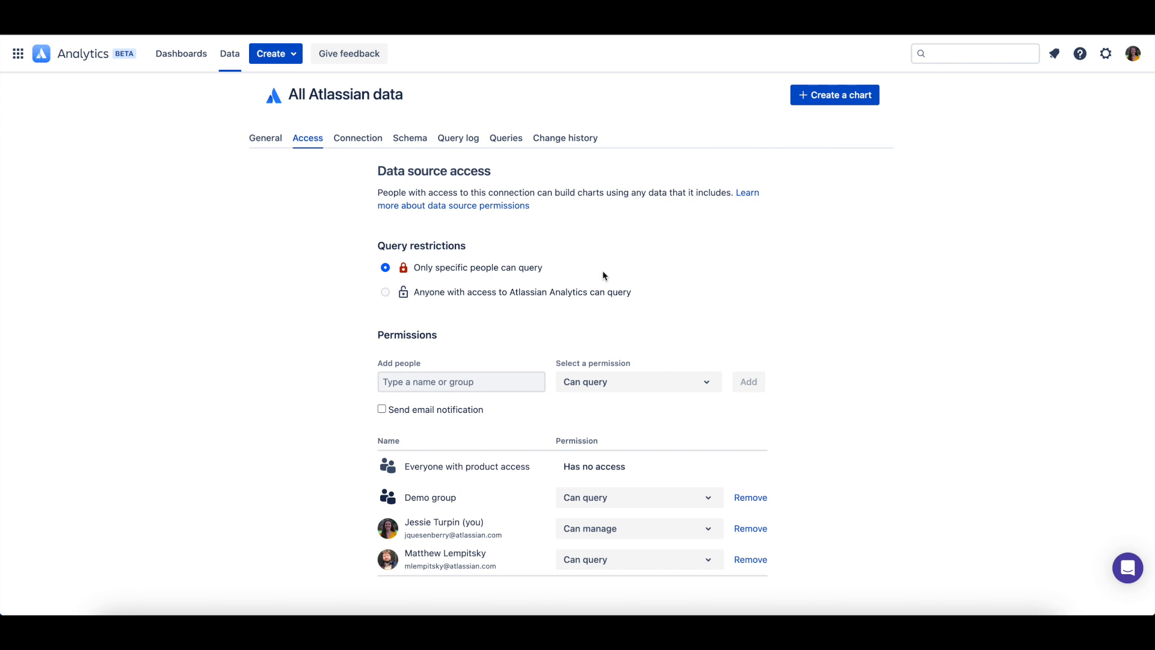
click(429, 293)
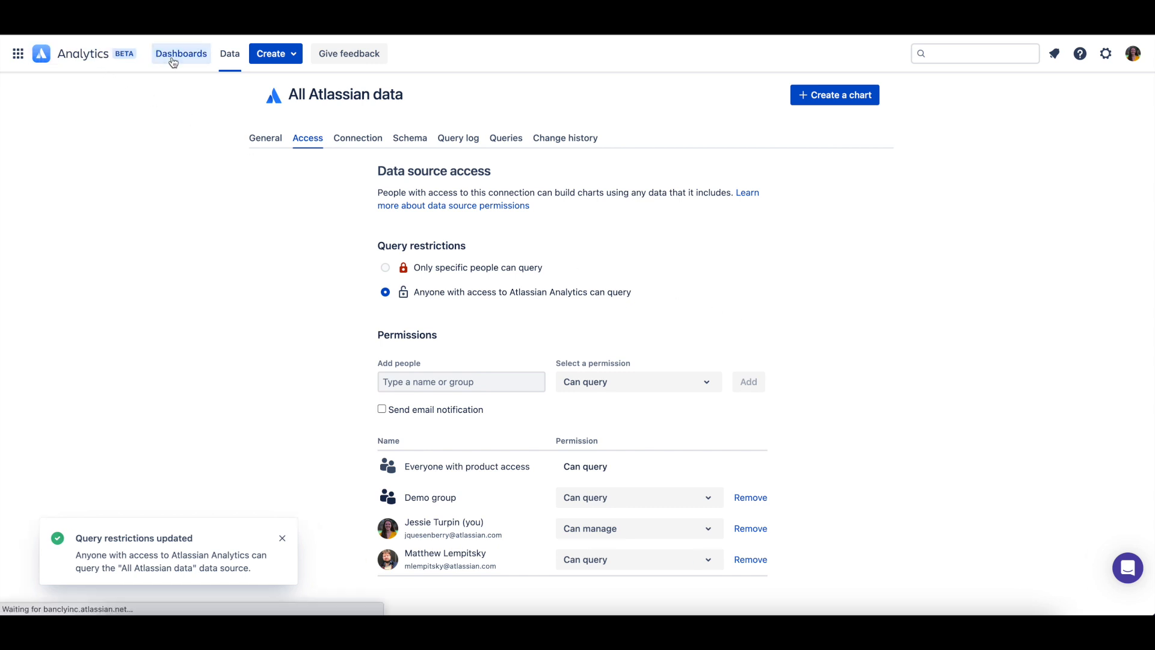
Grant the teammate and Demo group Can edit access to the Incident Management Overview dashboard created by Admin.
click(203, 66)
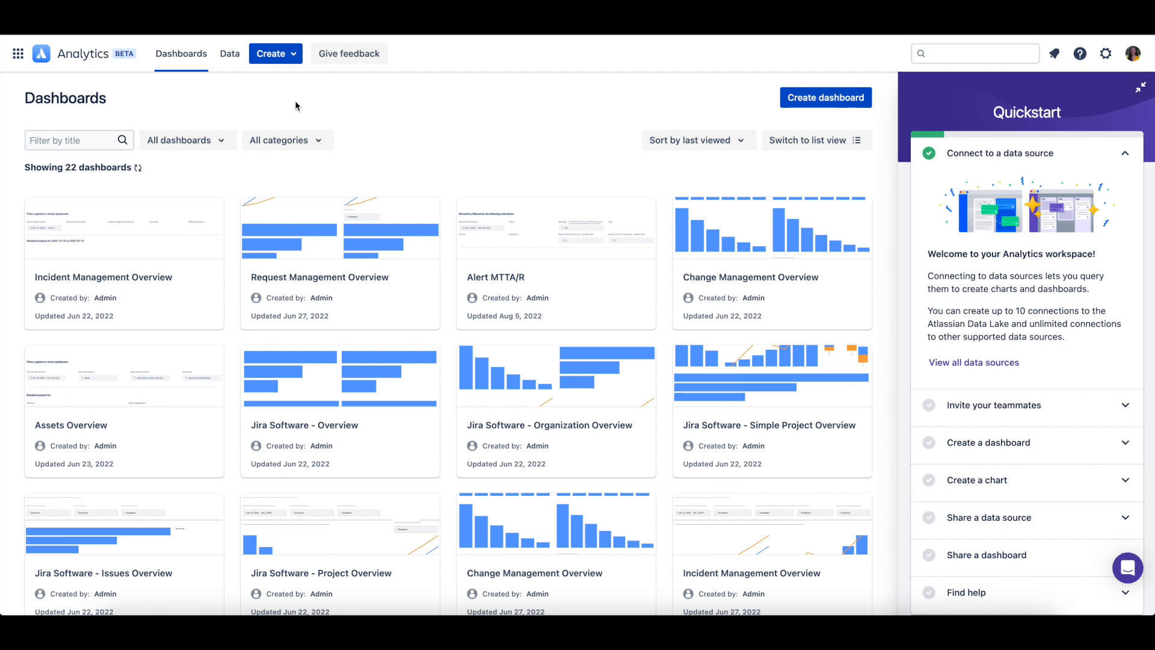
mouse_move(189, 320)
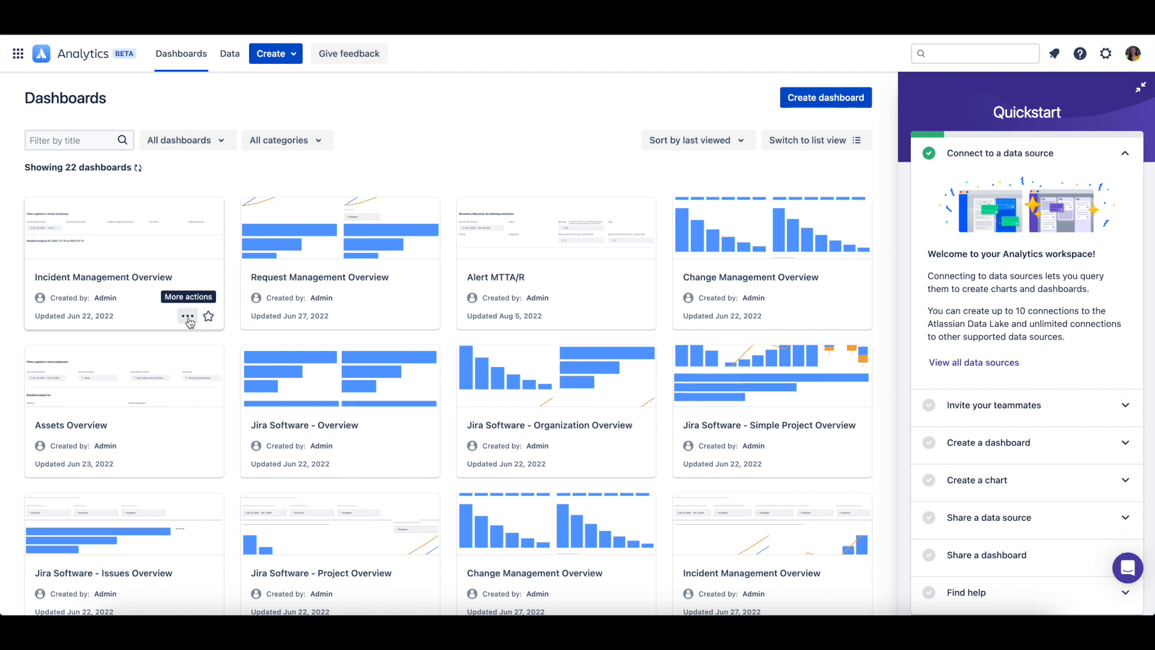
click(188, 317)
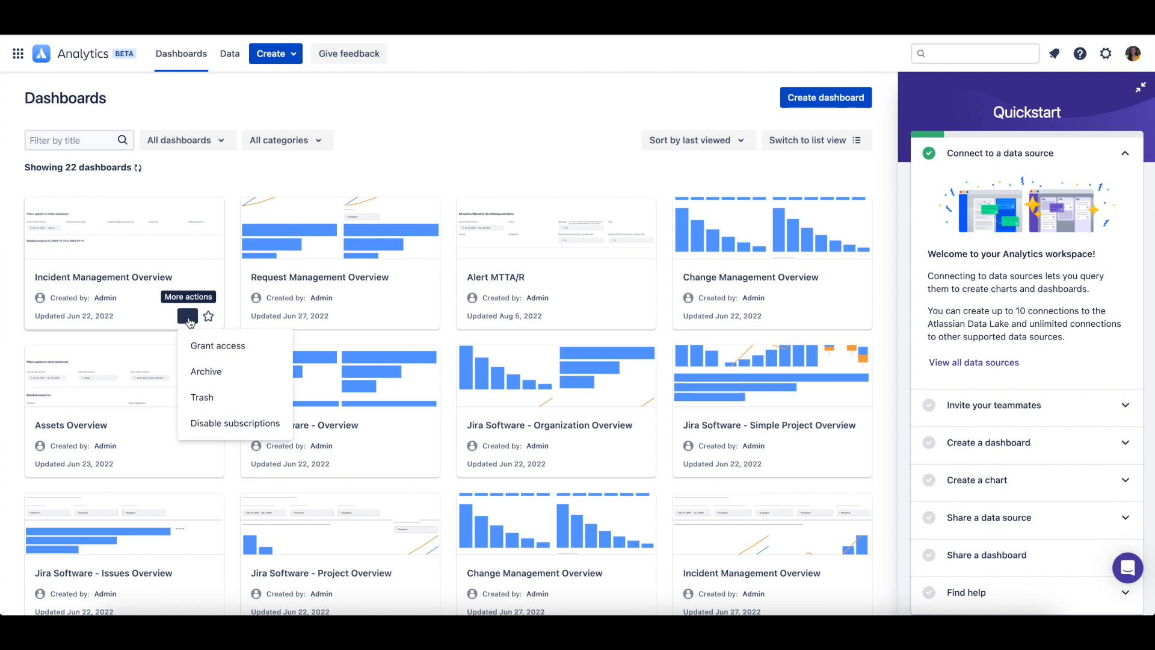
click(273, 347)
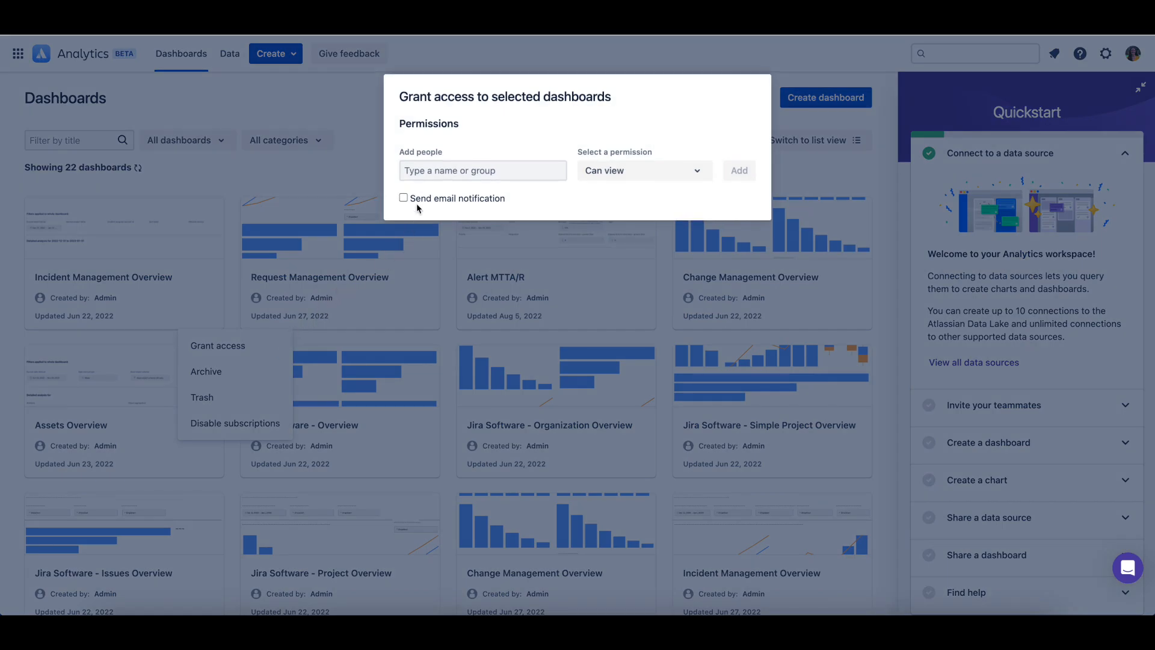
click(475, 172)
text(mat)
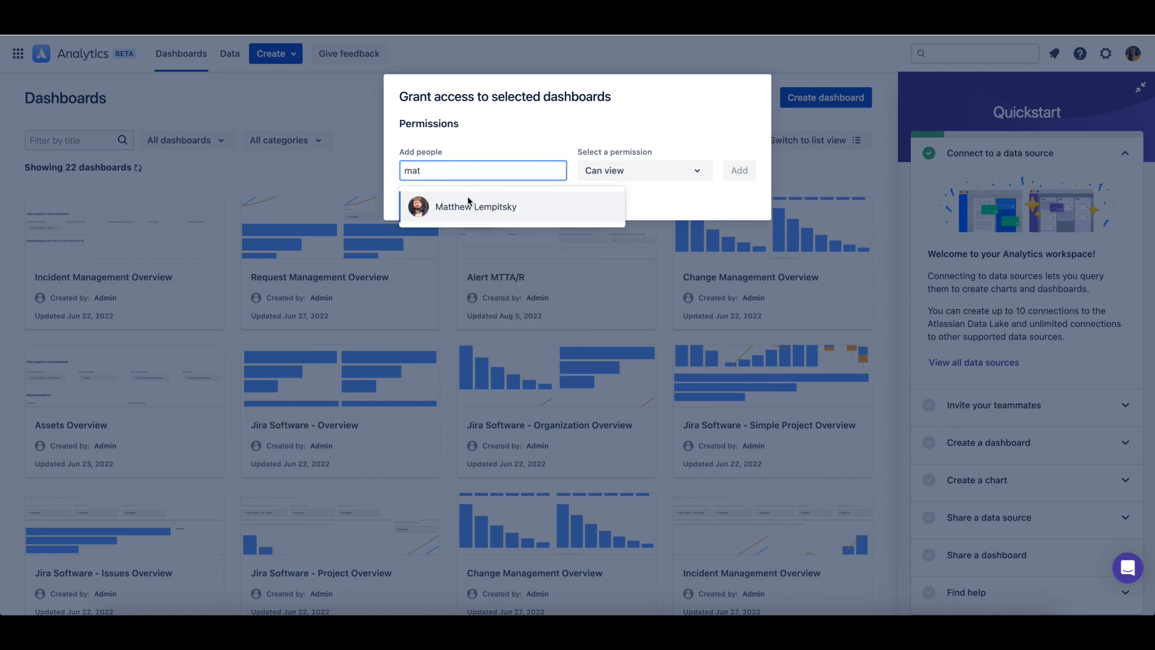
click(468, 201)
text(dem)
click(500, 236)
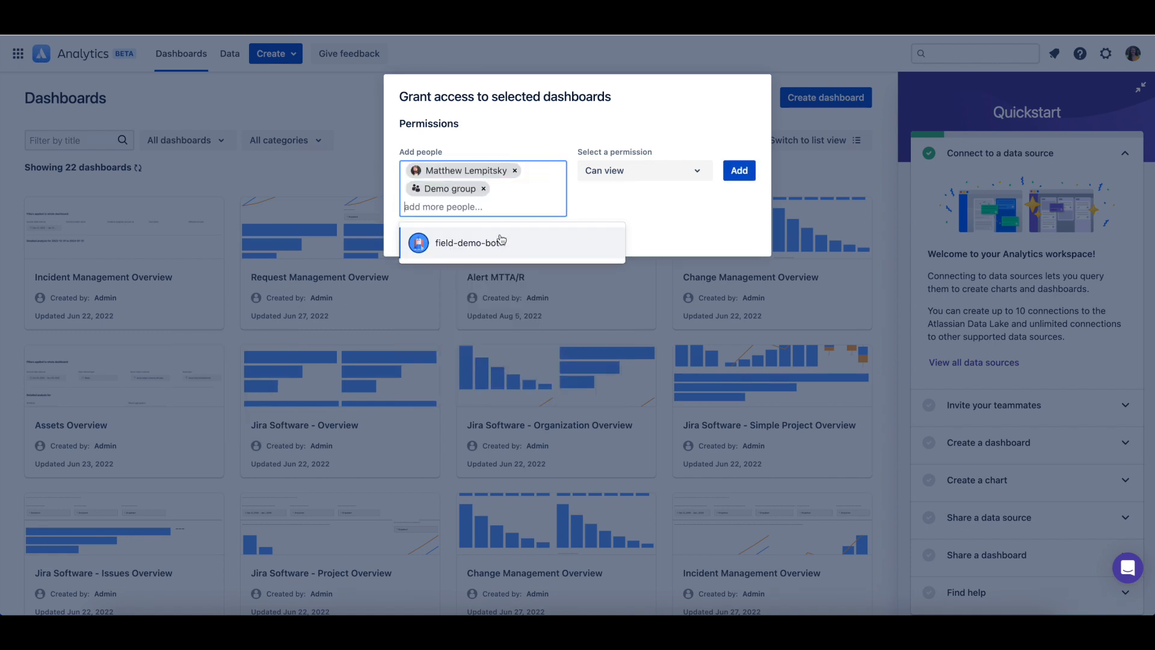
click(653, 179)
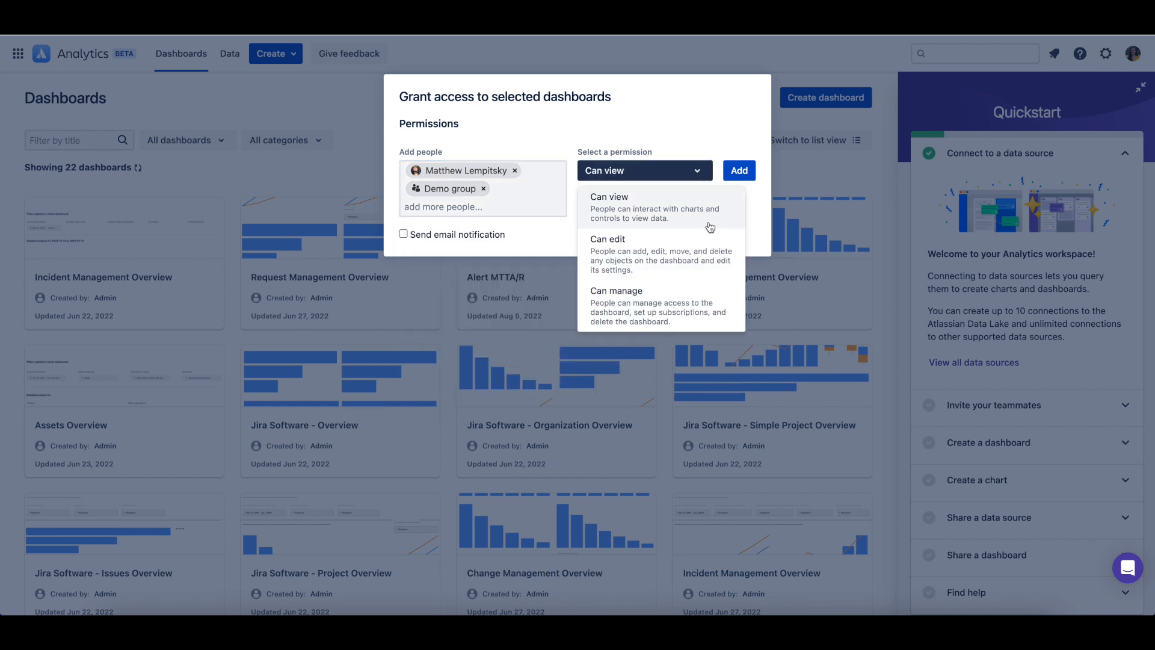
click(710, 264)
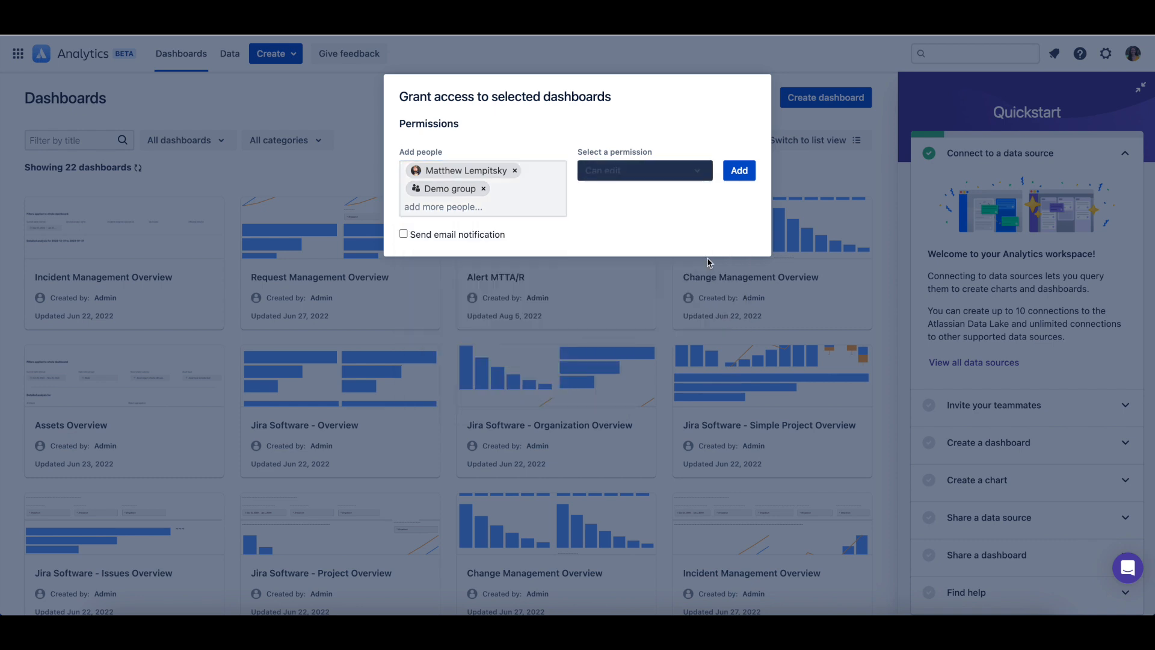
click(746, 174)
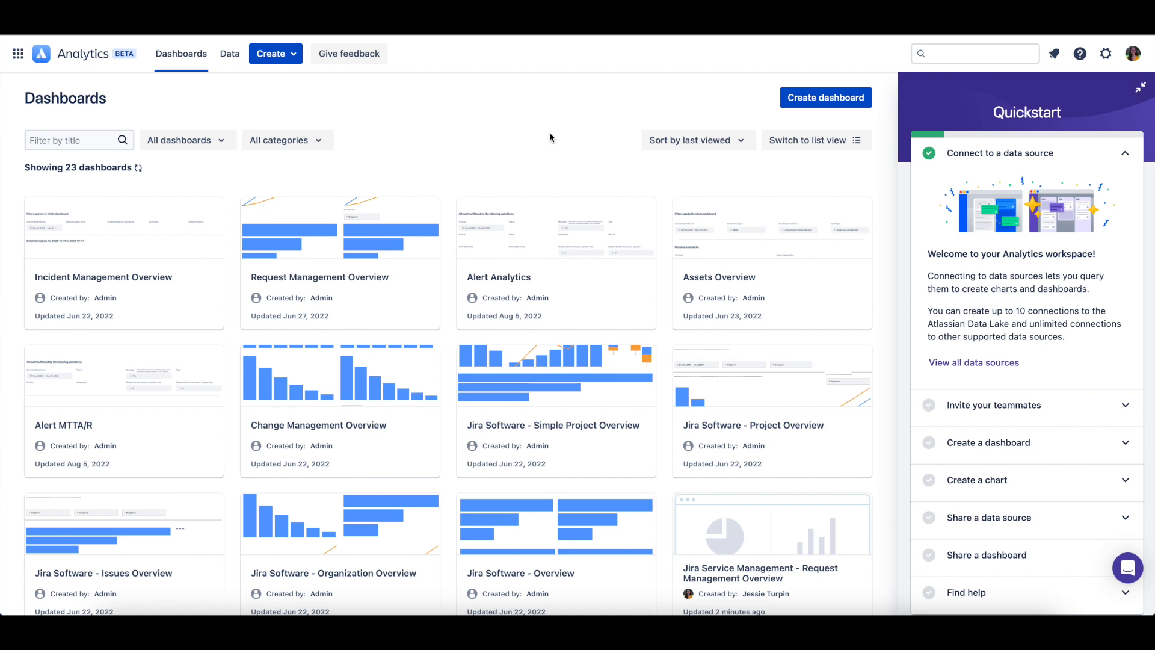
Grant the teammate and Demo group Can edit access to the Jira Service Management - Request Management Overview dashboard, and let anyone with Atlassian Analytics access view it.
click(359, 235)
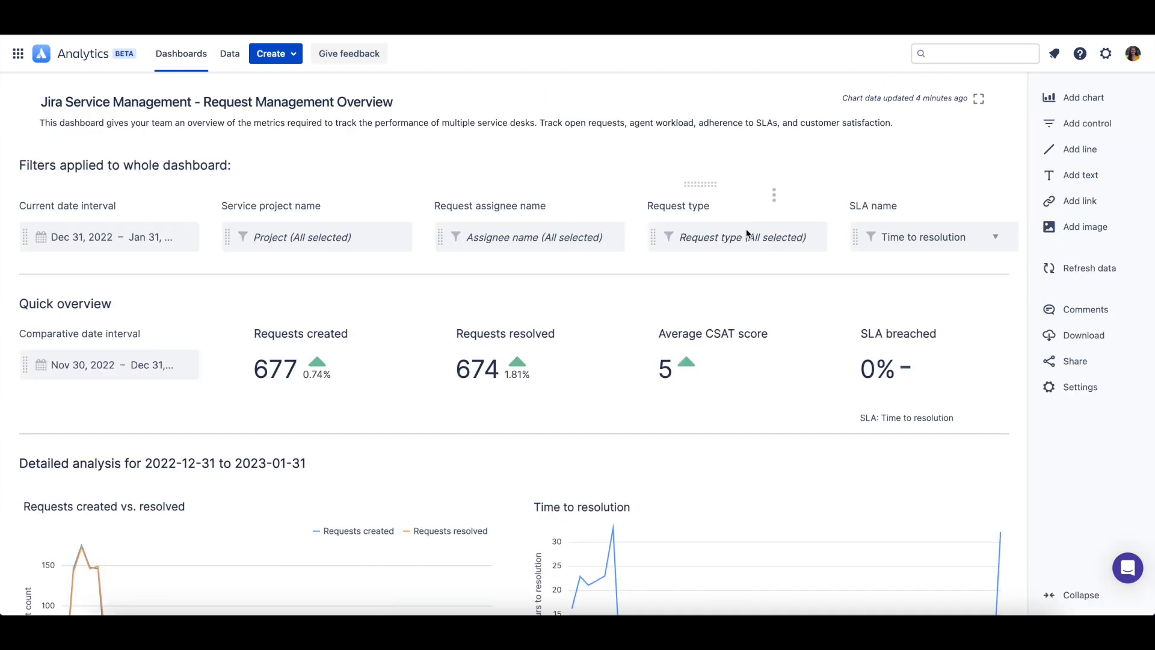
click(1068, 361)
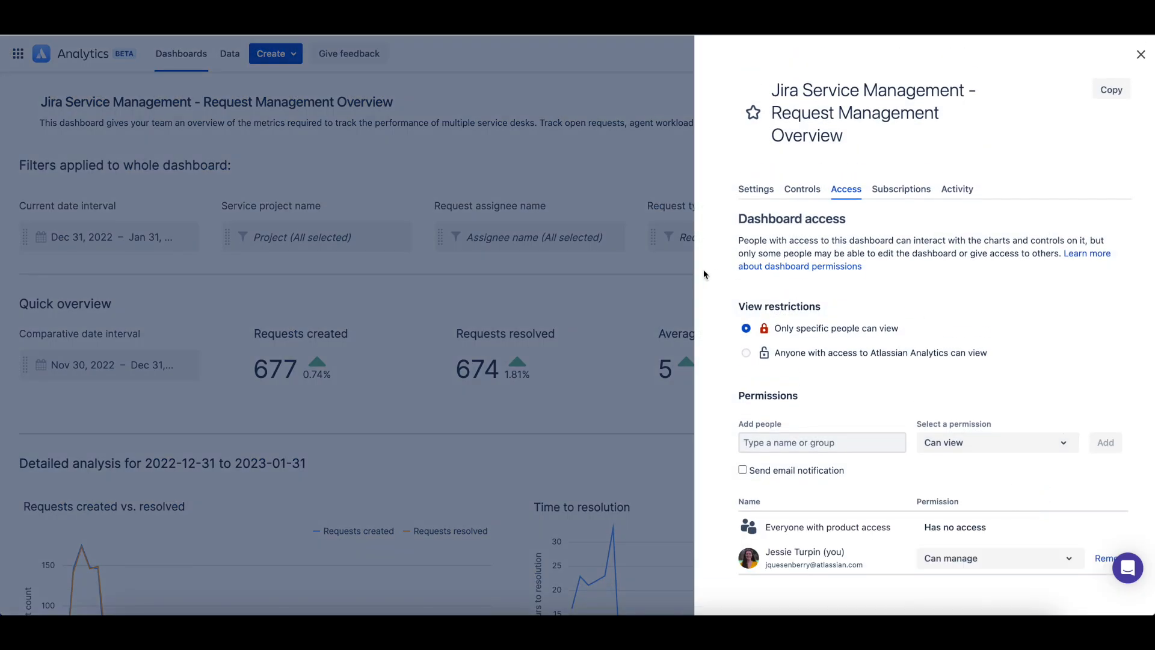
click(852, 450)
text(t)
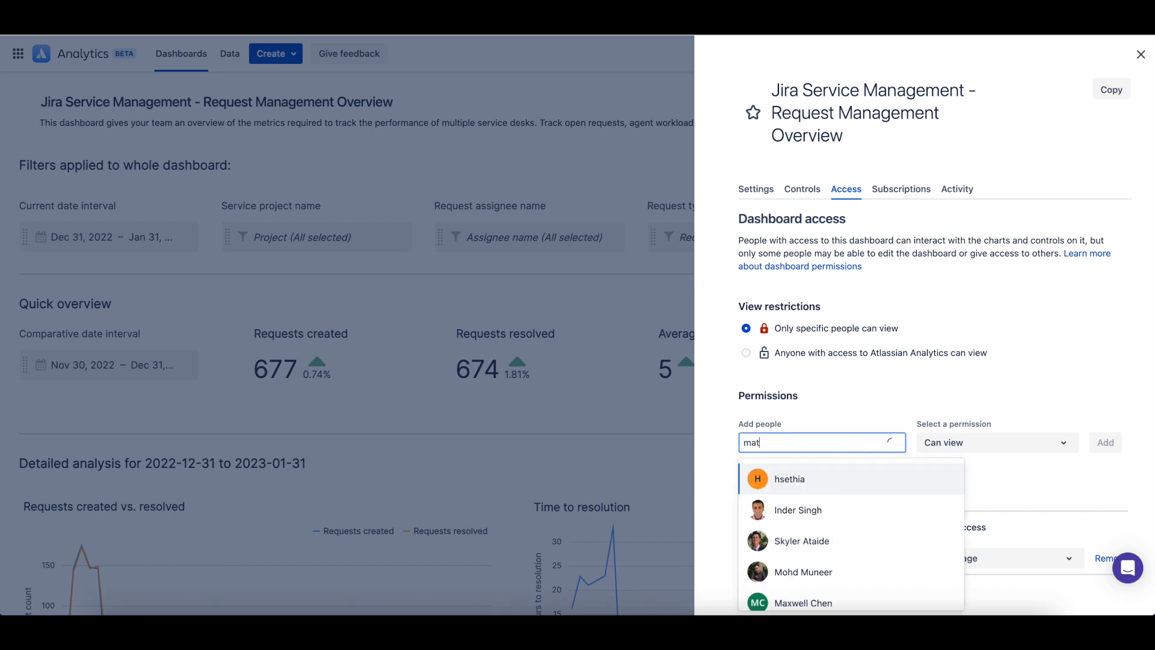
click(856, 479)
text(d)
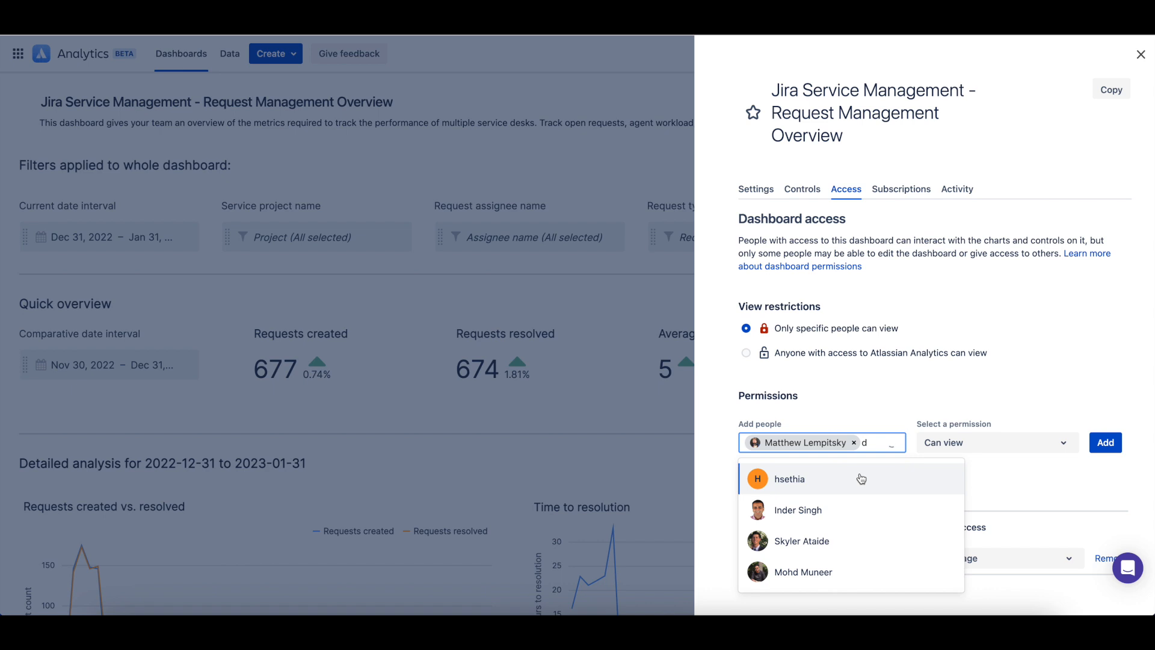
text(emo)
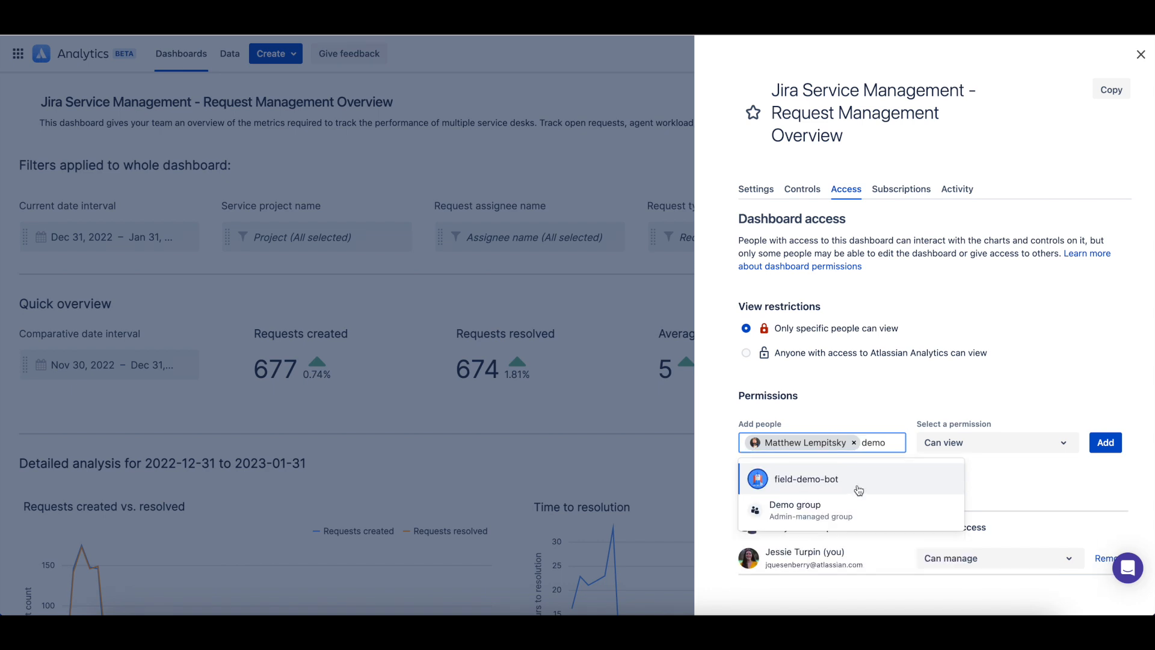
click(860, 507)
click(960, 446)
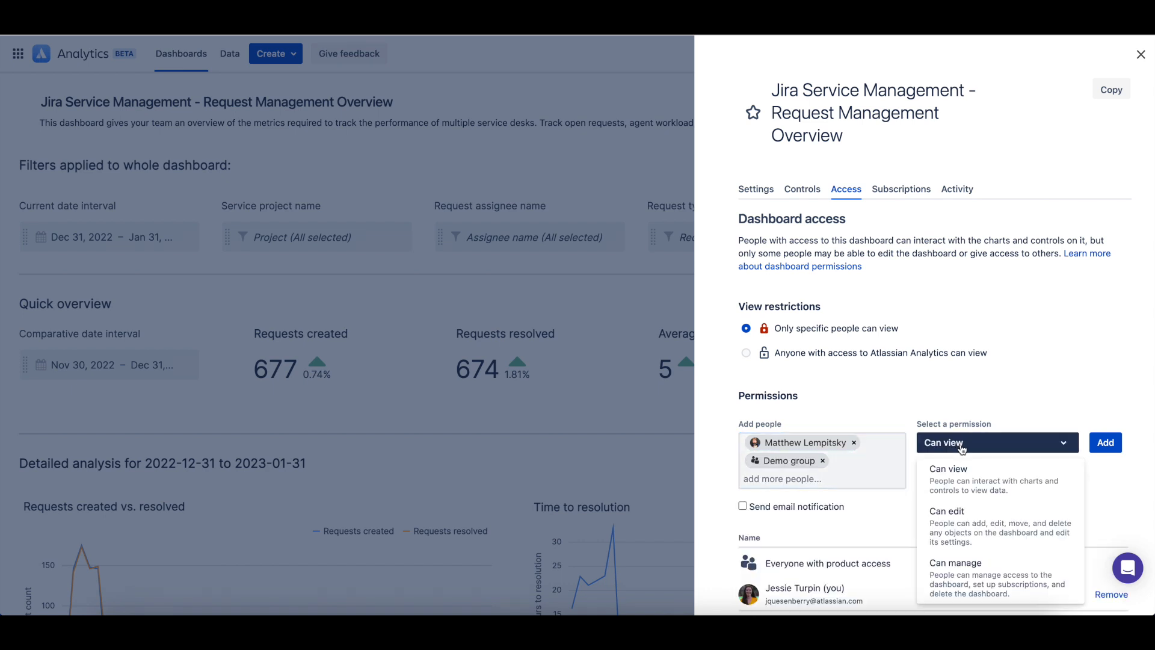
click(1045, 540)
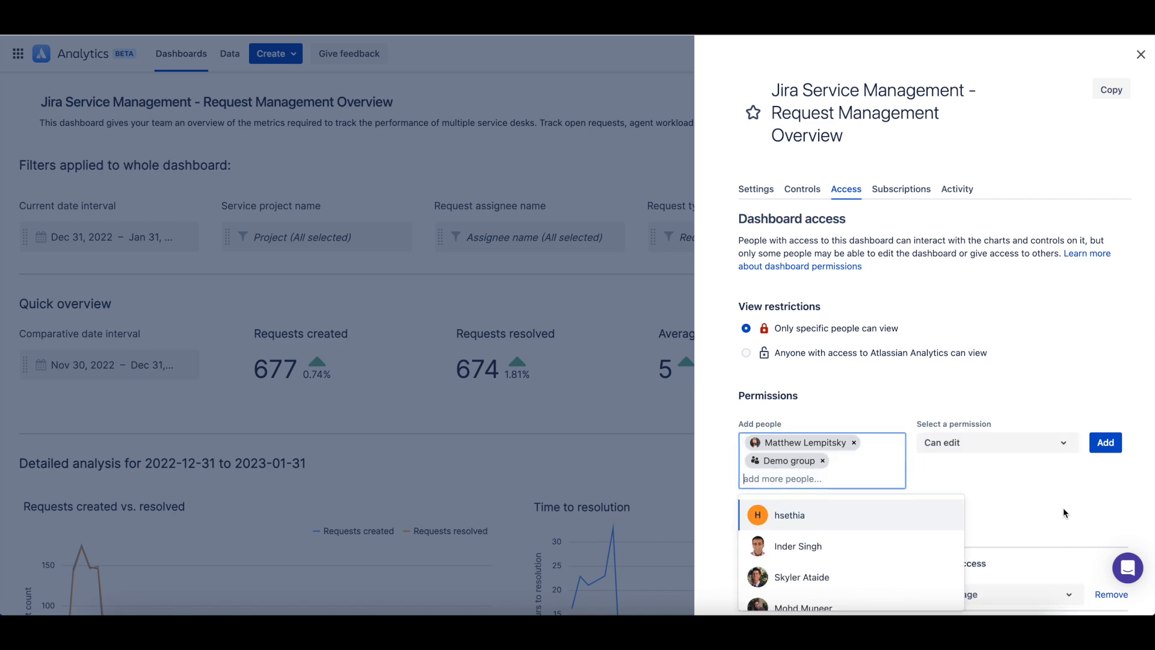
click(1108, 450)
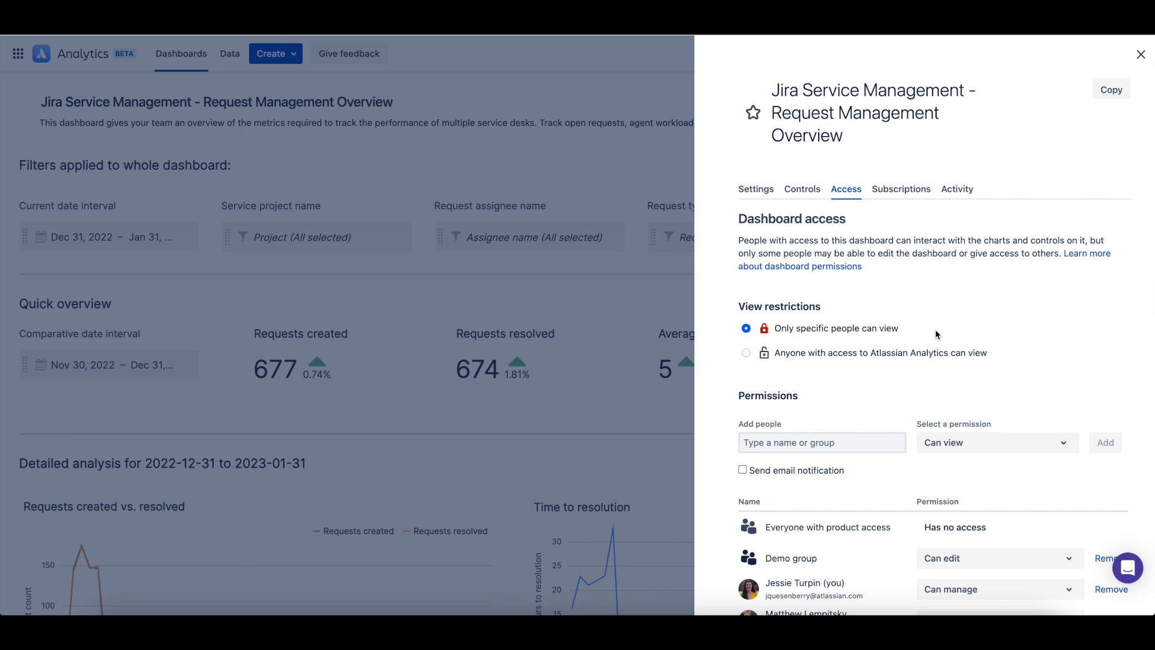
click(936, 358)
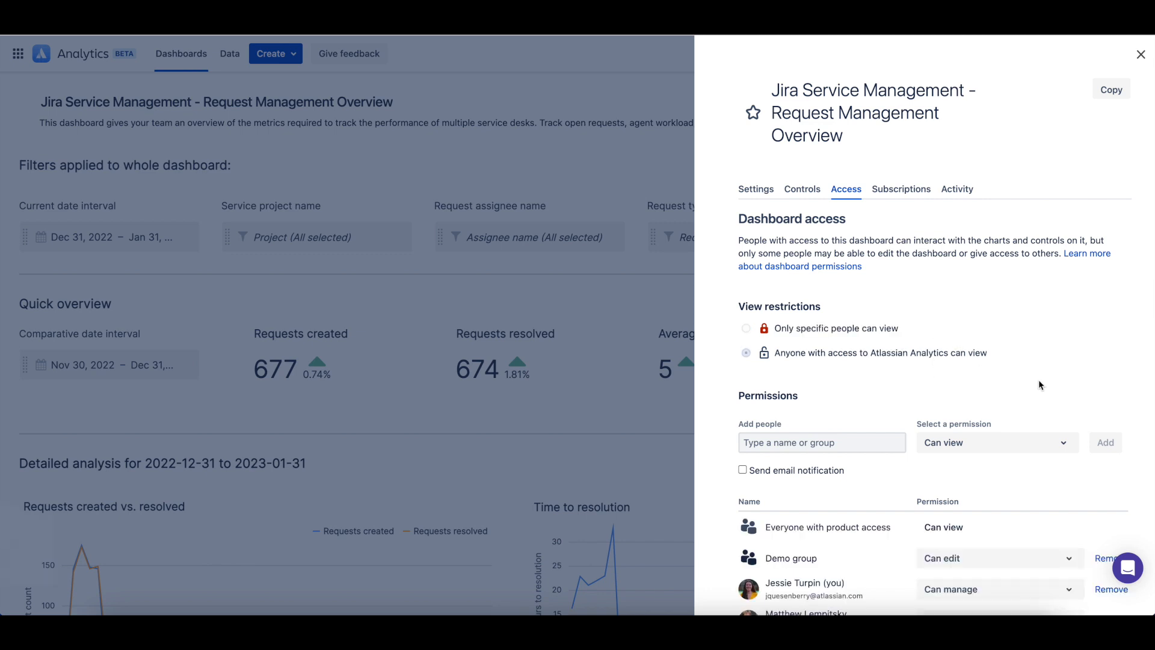